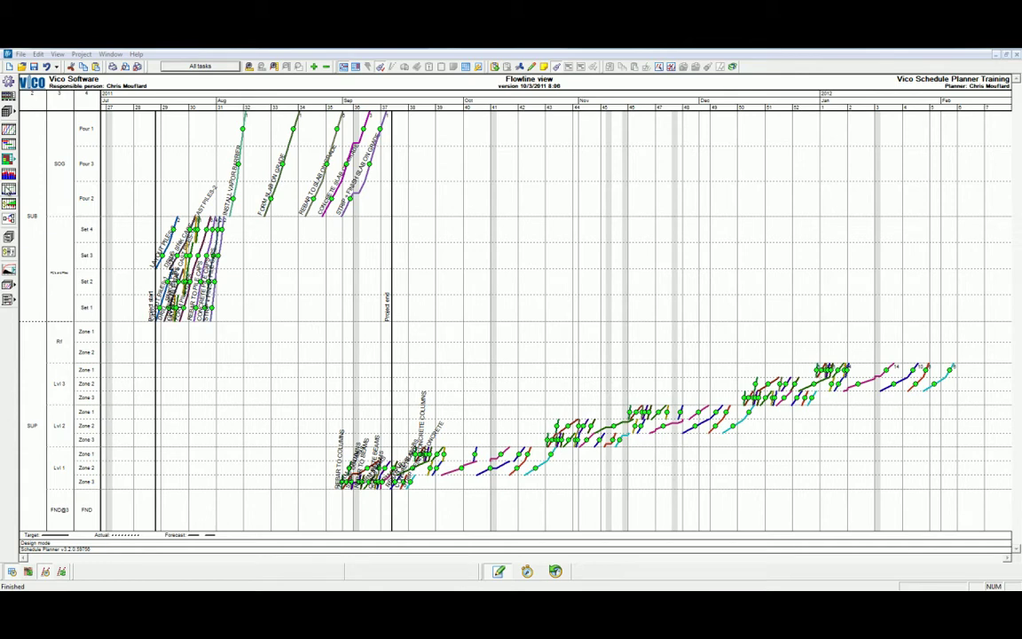
Open the resource histogram view and create a new histogram filter named "All tasks"
left_click(8, 171)
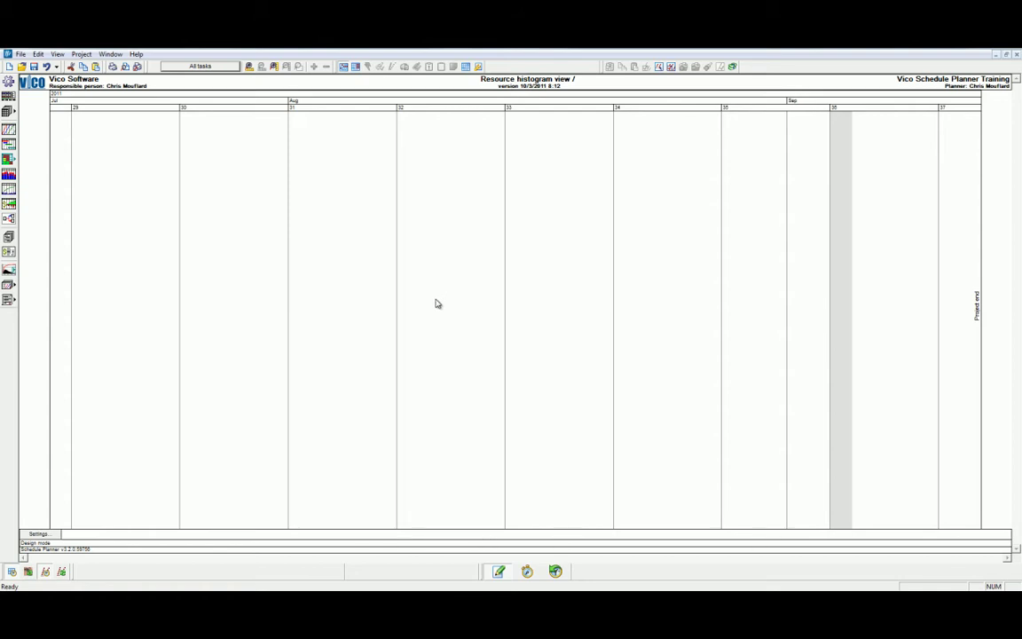
left_click(39, 533)
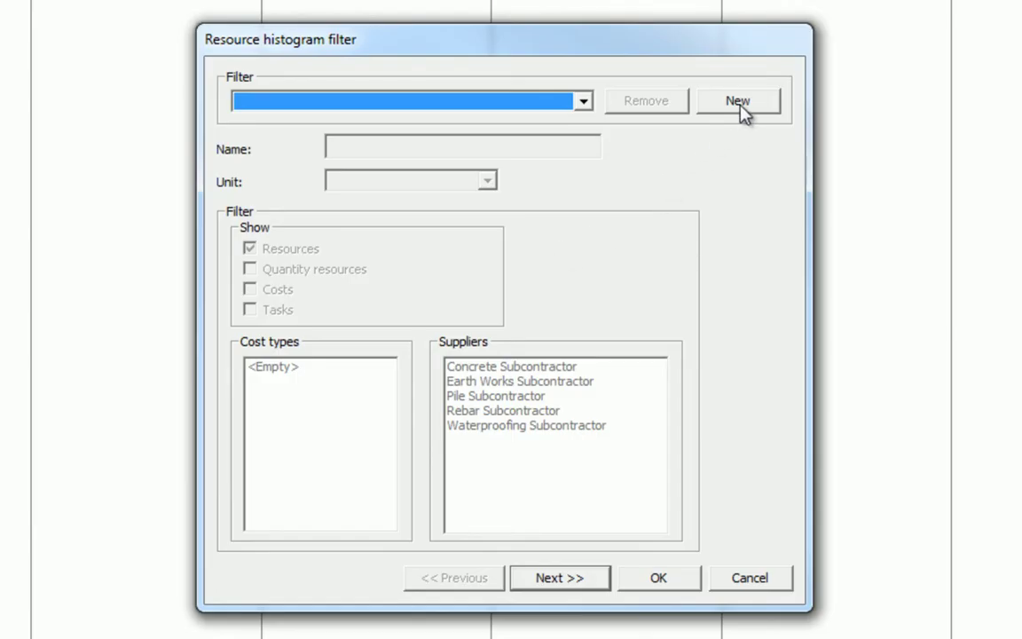
left_click(740, 102)
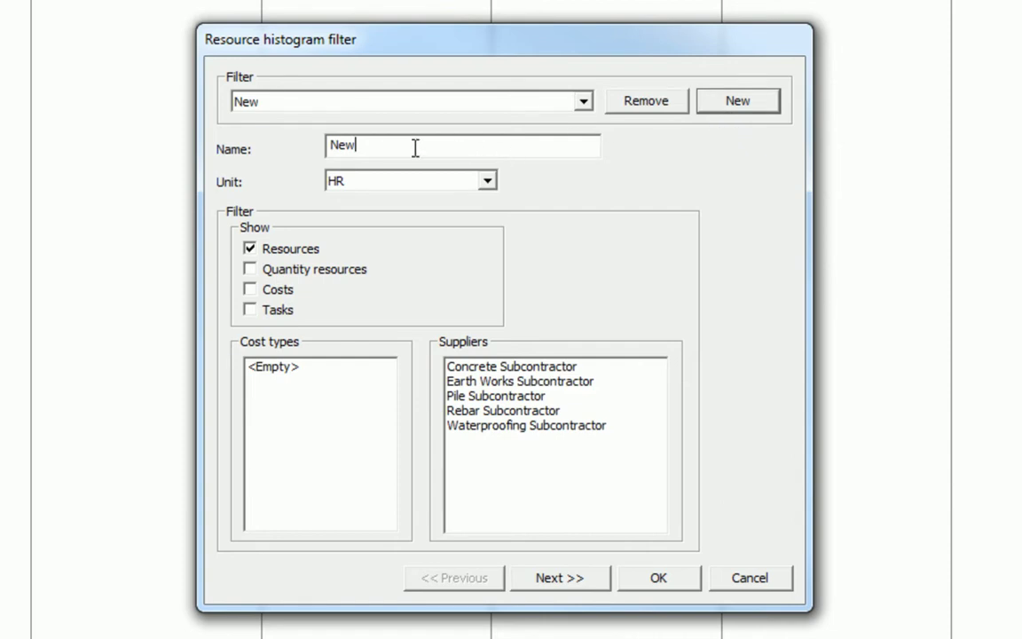
left_click_drag(415, 147, 247, 155)
type("All tasks")
Include the <Empty> cost type and all five suppliers in the All tasks filter, and apply it to every listed resource
left_click(283, 367)
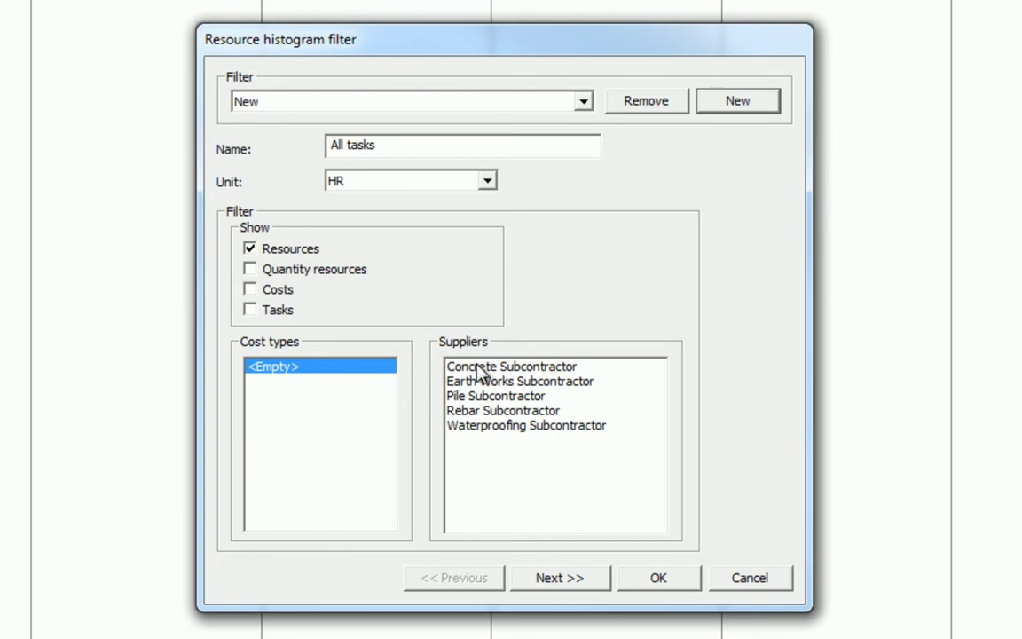
left_click_drag(479, 373, 481, 427)
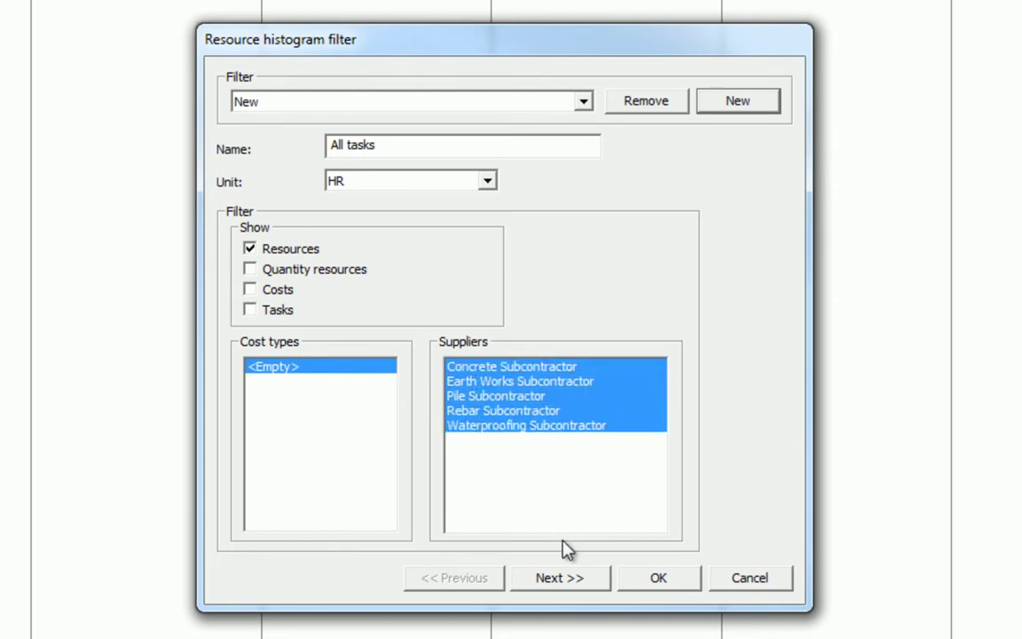
left_click(572, 585)
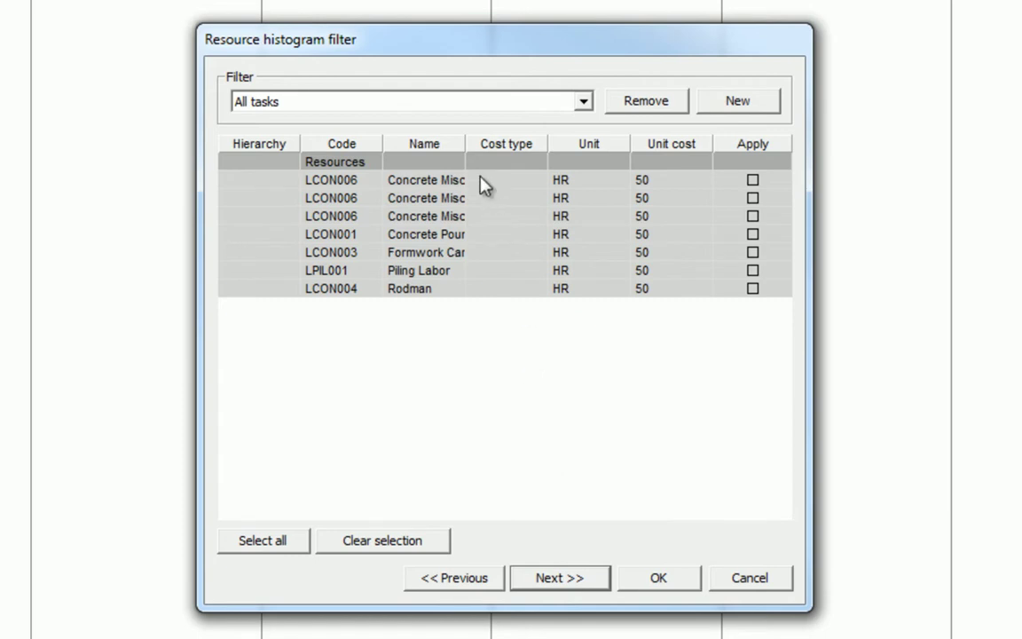
left_click_drag(465, 144, 540, 143)
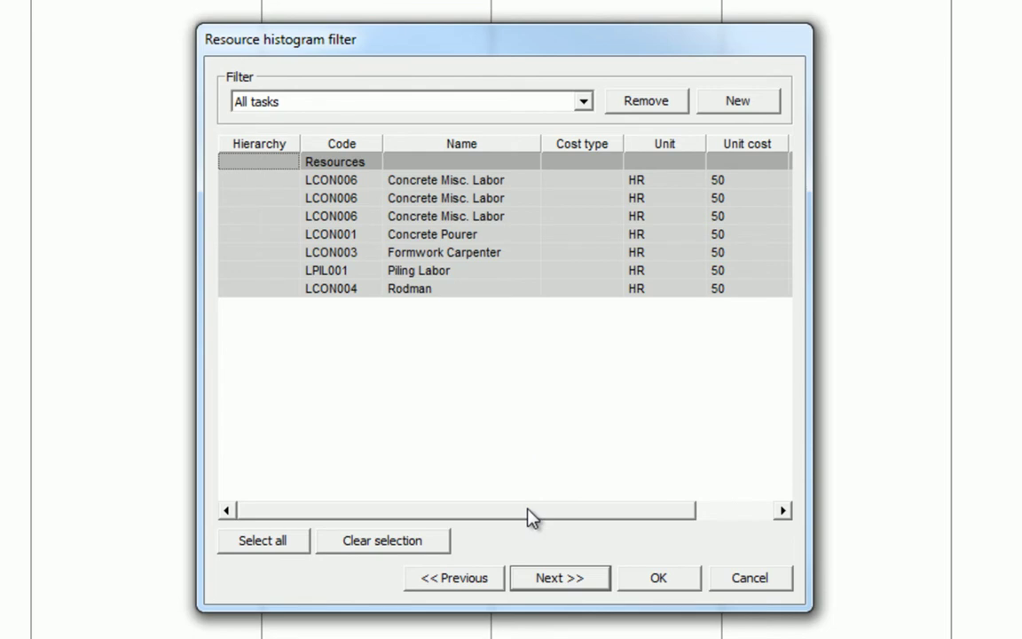
left_click(281, 545)
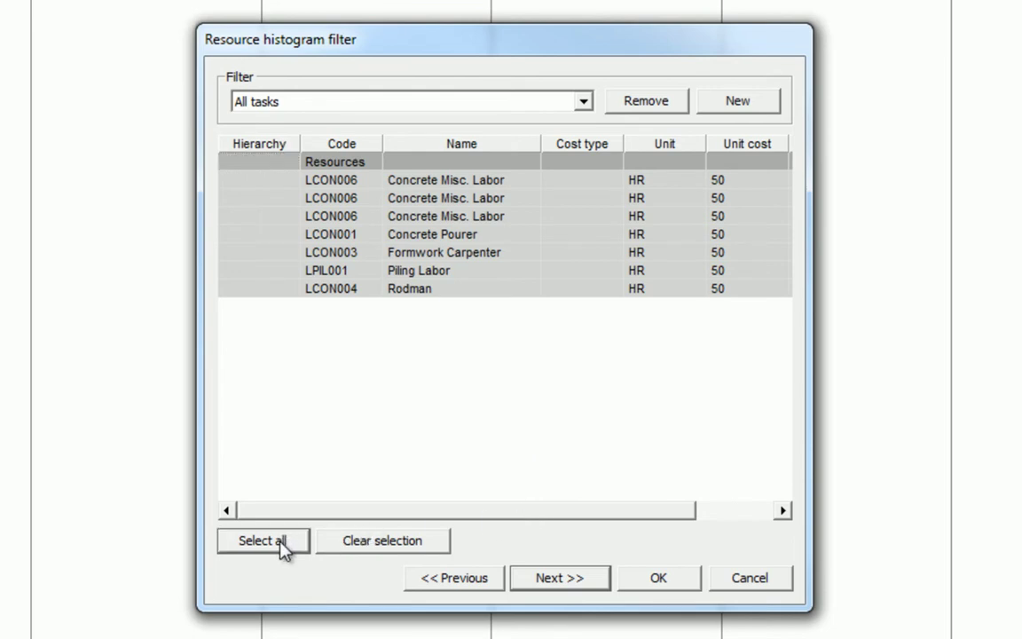
left_click(557, 575)
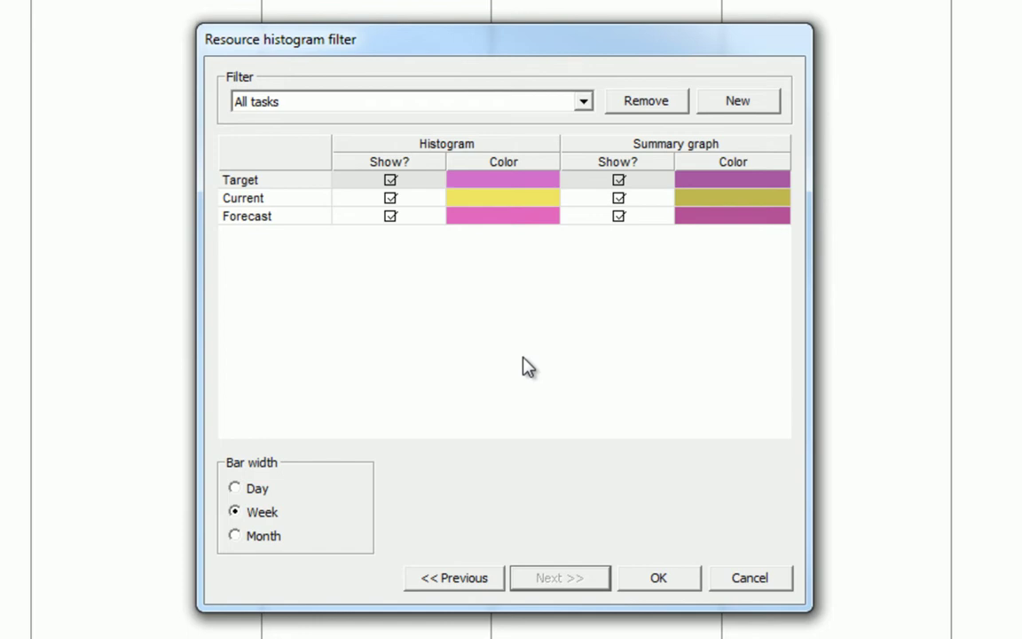
Hide the Current and Forecast data in both the histogram and summary graph, leaving only Target, and apply the filter
left_click(391, 218)
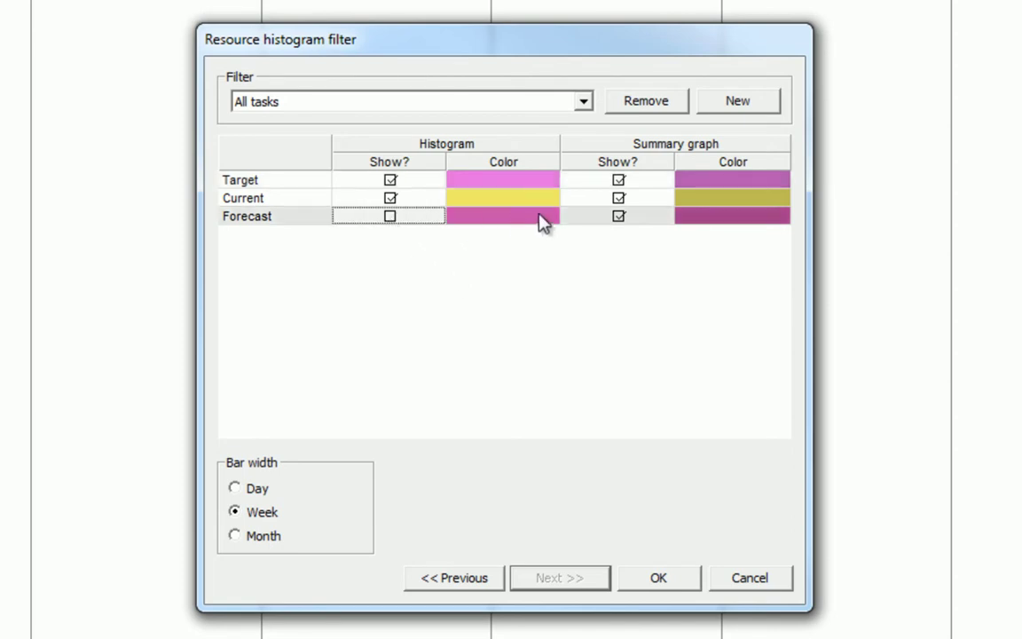
left_click(618, 218)
left_click(618, 217)
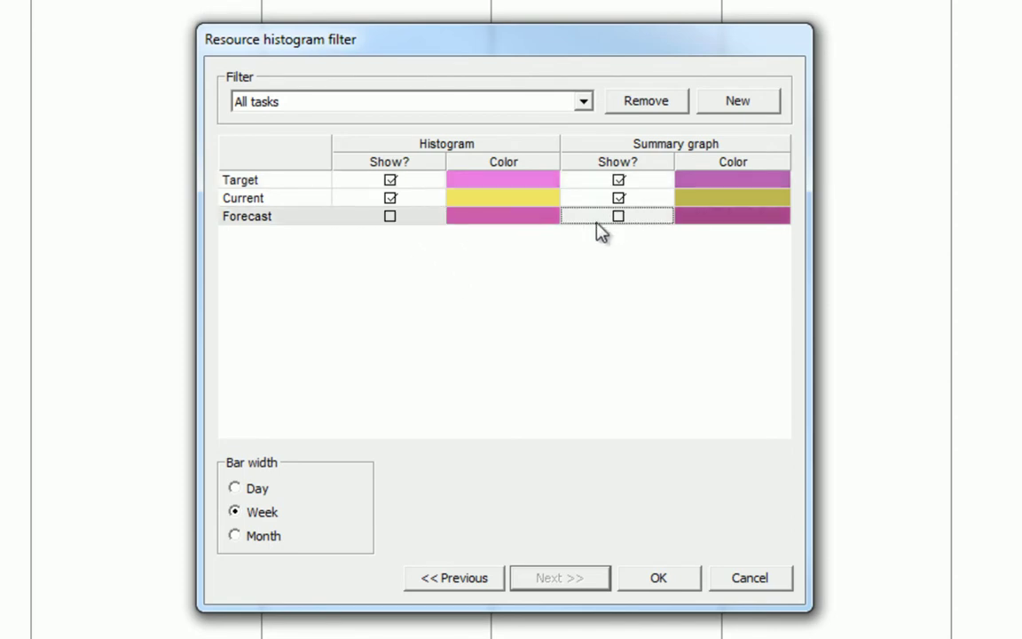
left_click(390, 198)
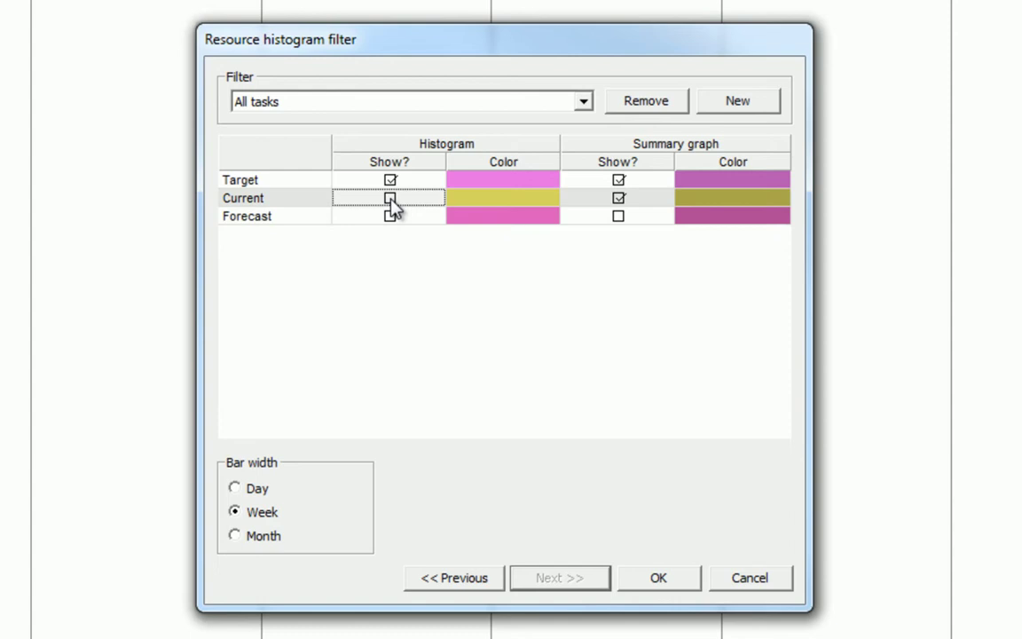
left_click(390, 199)
left_click(618, 199)
left_click(618, 199)
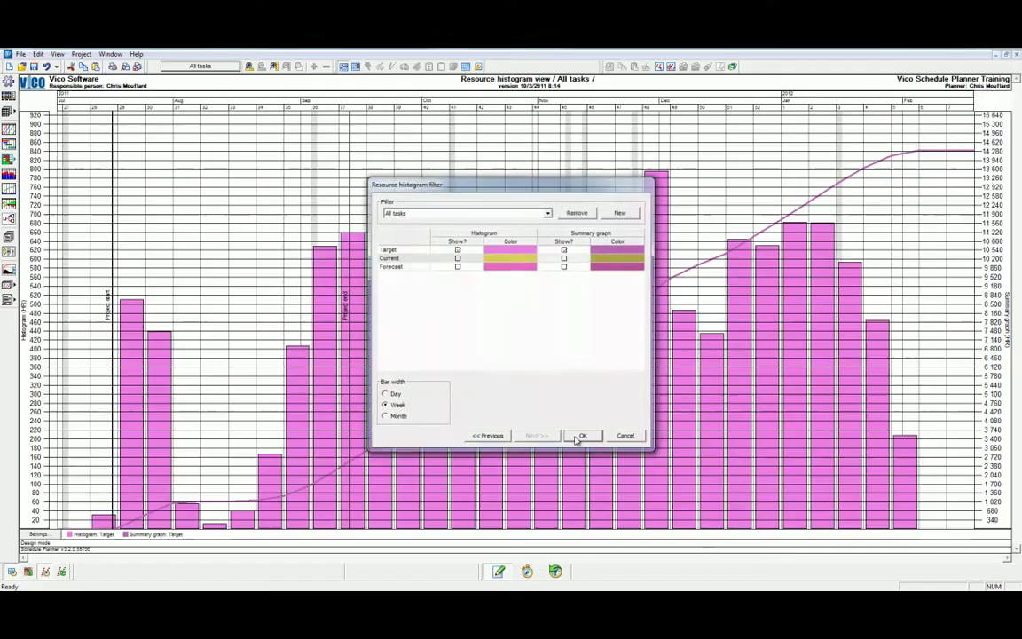
left_click(646, 577)
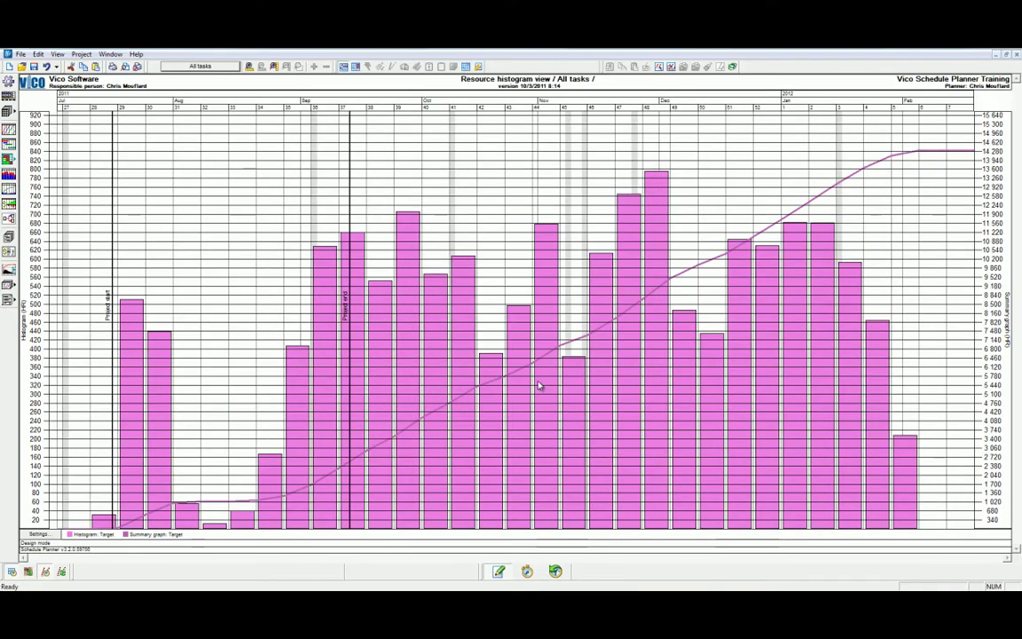
Create a second histogram filter named "Concrete" with the unit CY, showing quantity resources
mouse_move(538, 385)
double_click(150, 340)
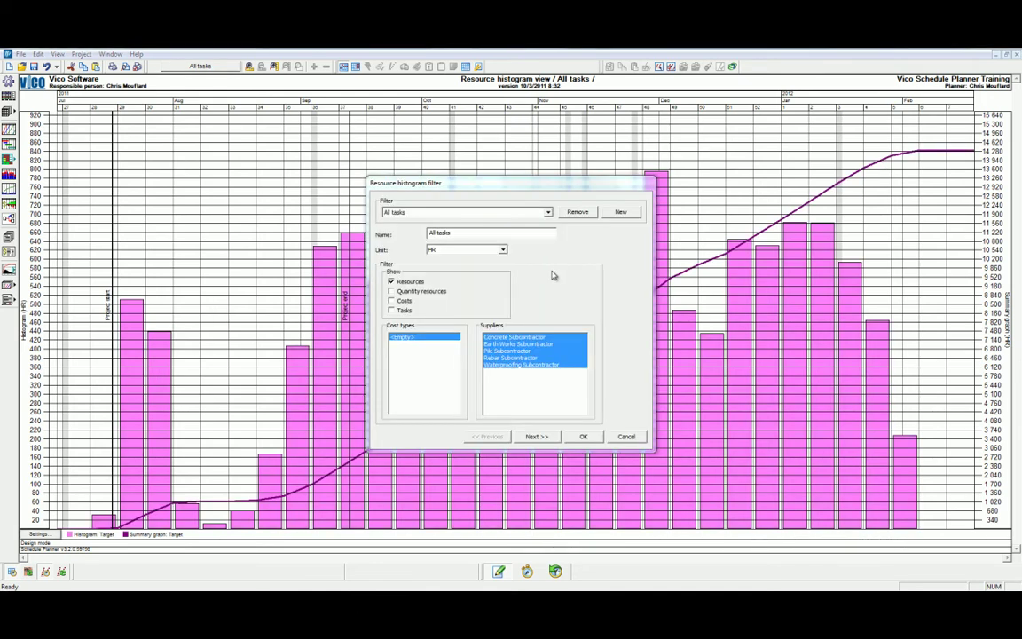
left_click(620, 212)
left_click_drag(472, 233, 347, 220)
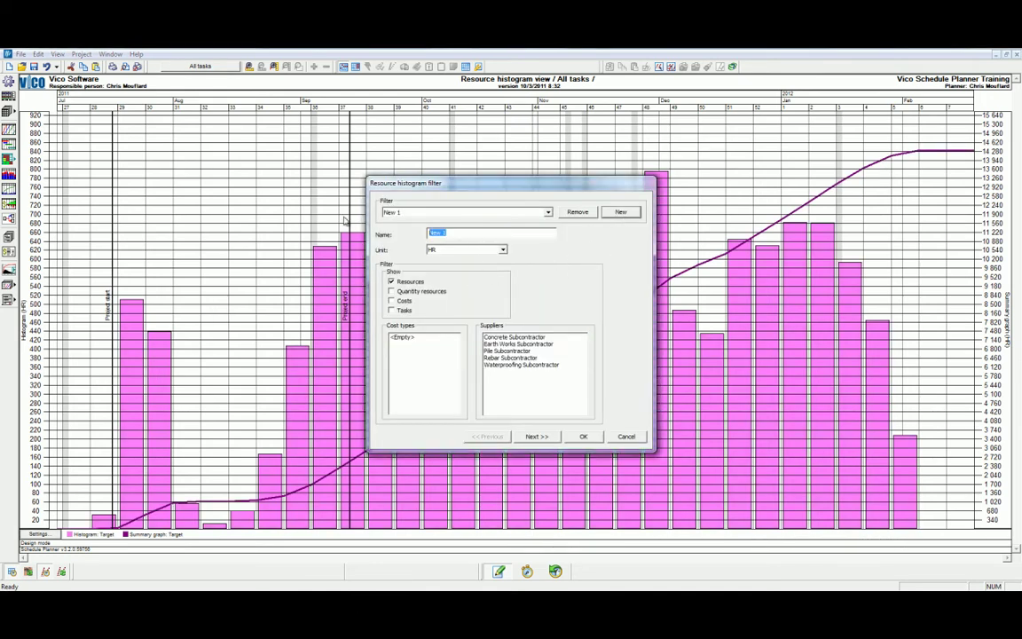
type("Concrete")
left_click(457, 251)
left_click(444, 266)
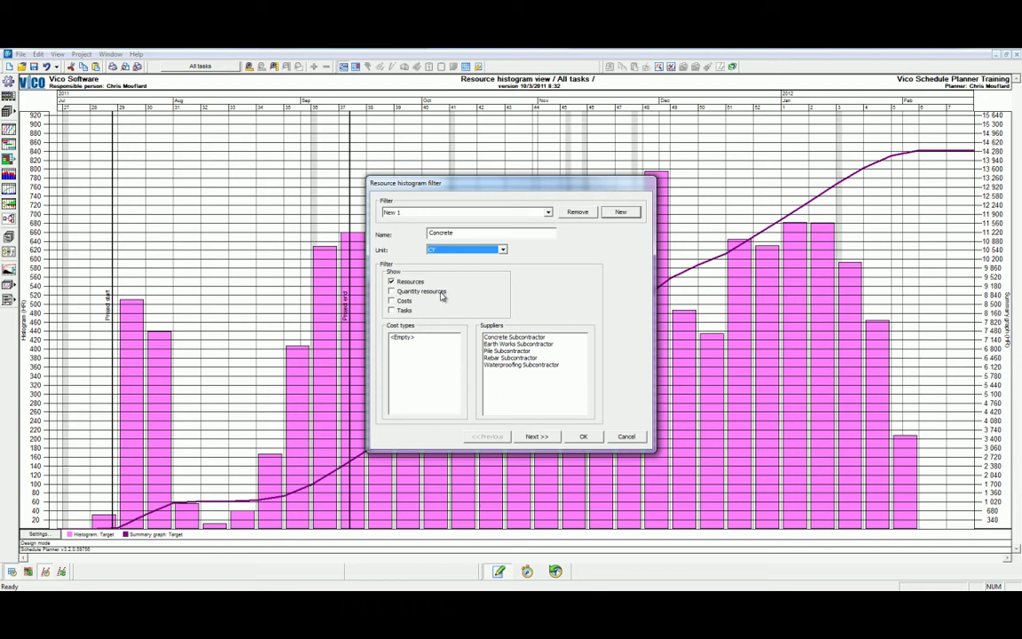
left_click(441, 293)
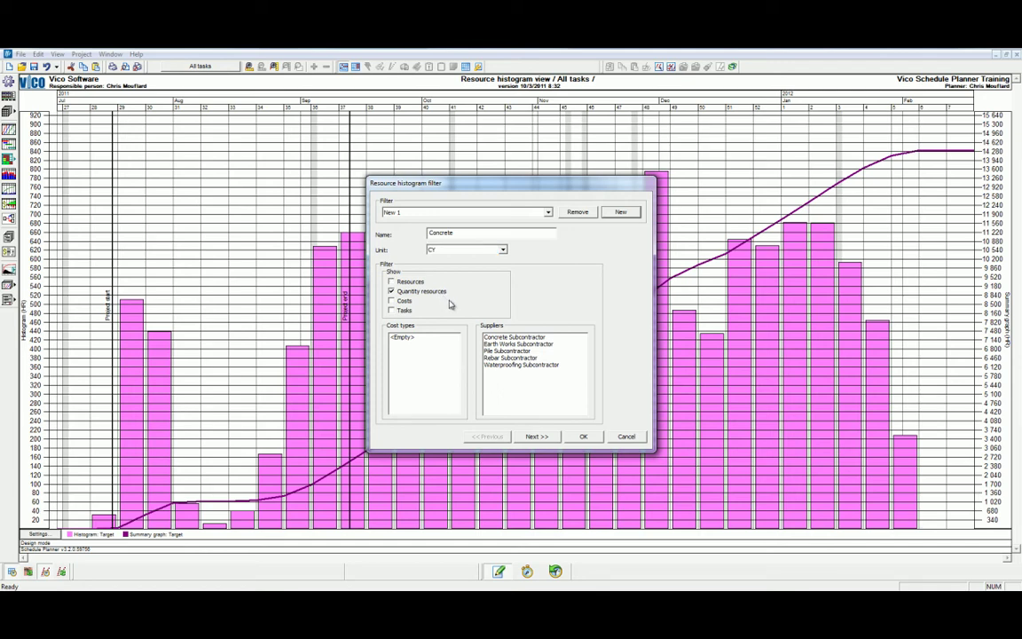
Limit the Concrete filter to the <Empty> cost type and the Concrete Subcontractor, and include all of the listed items
left_click(406, 338)
left_click(409, 341)
left_click(498, 337)
left_click(535, 436)
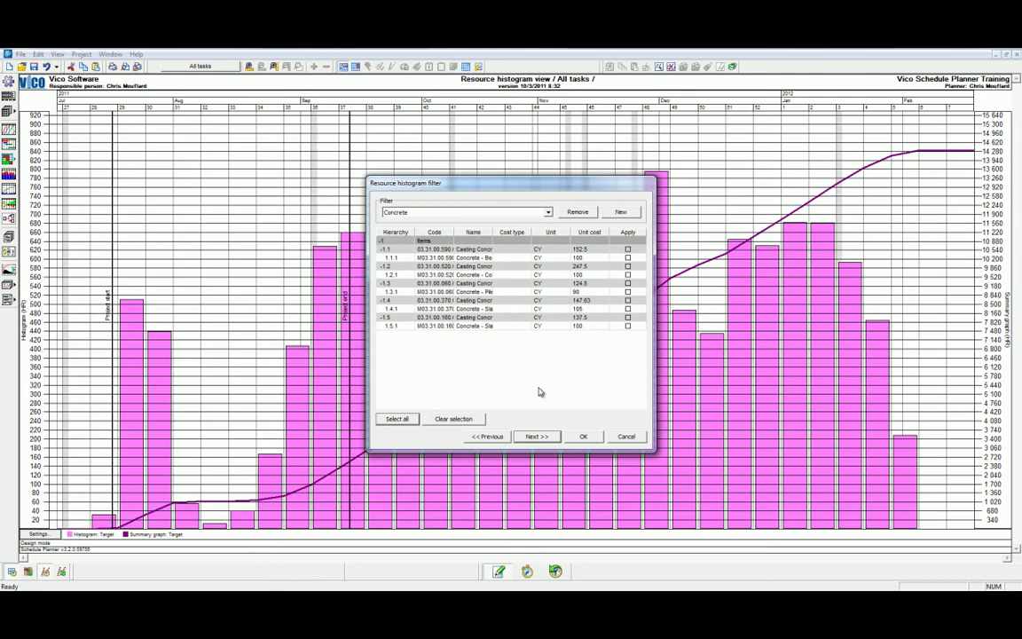
left_click(412, 419)
left_click(534, 435)
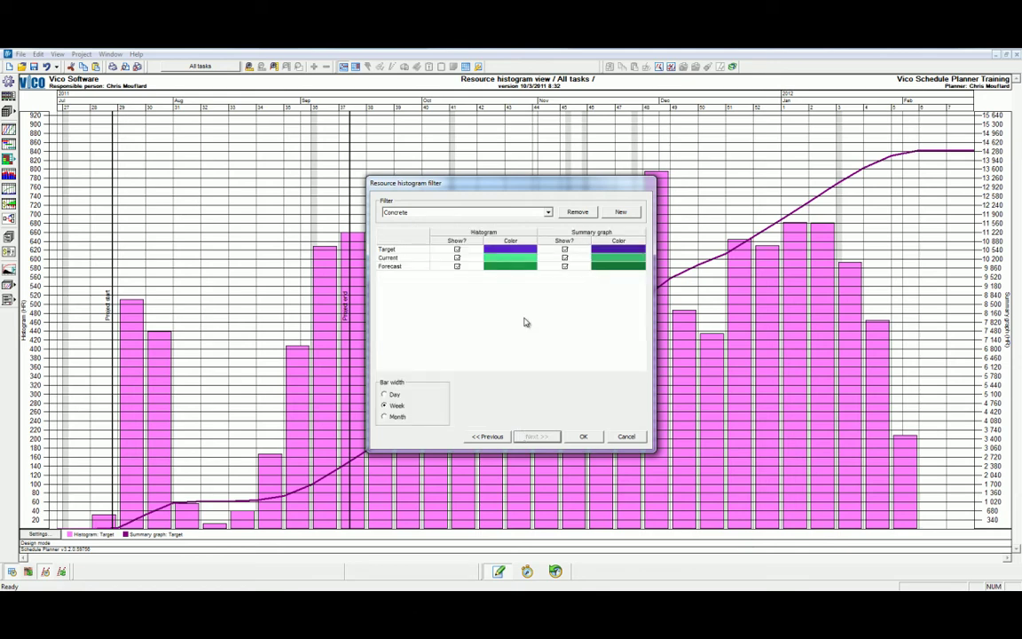
Turn off the Current and Forecast data in the Concrete filter's histogram and summary graph
left_click(456, 258)
left_click(457, 266)
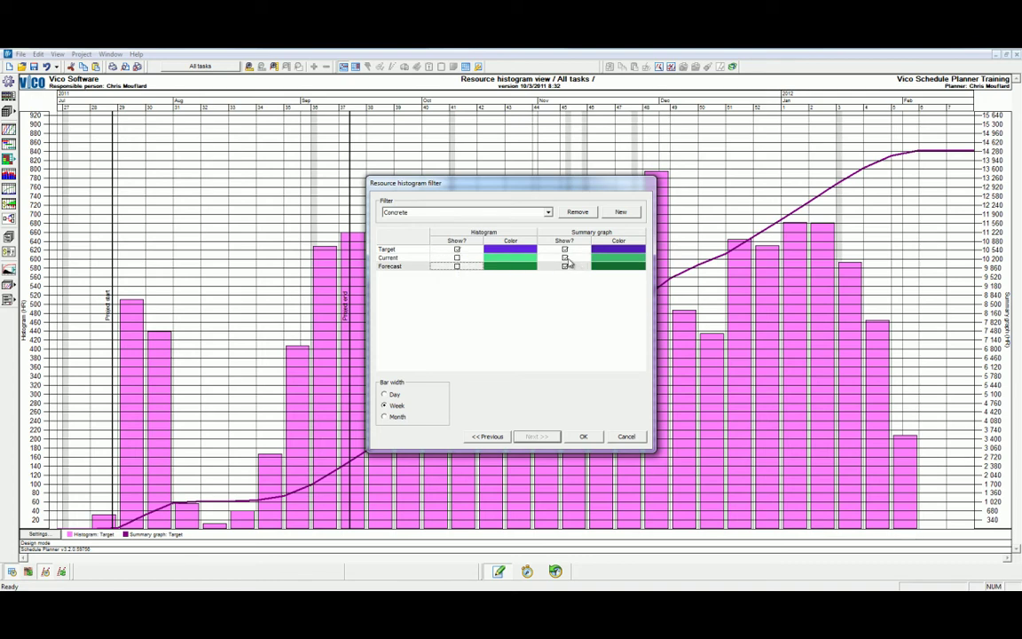
left_click(565, 257)
left_click(564, 266)
Color the Target histogram dark purple and its summary graph red, and apply the Concrete filter with a bar width of Day
left_click(511, 257)
left_click(511, 257)
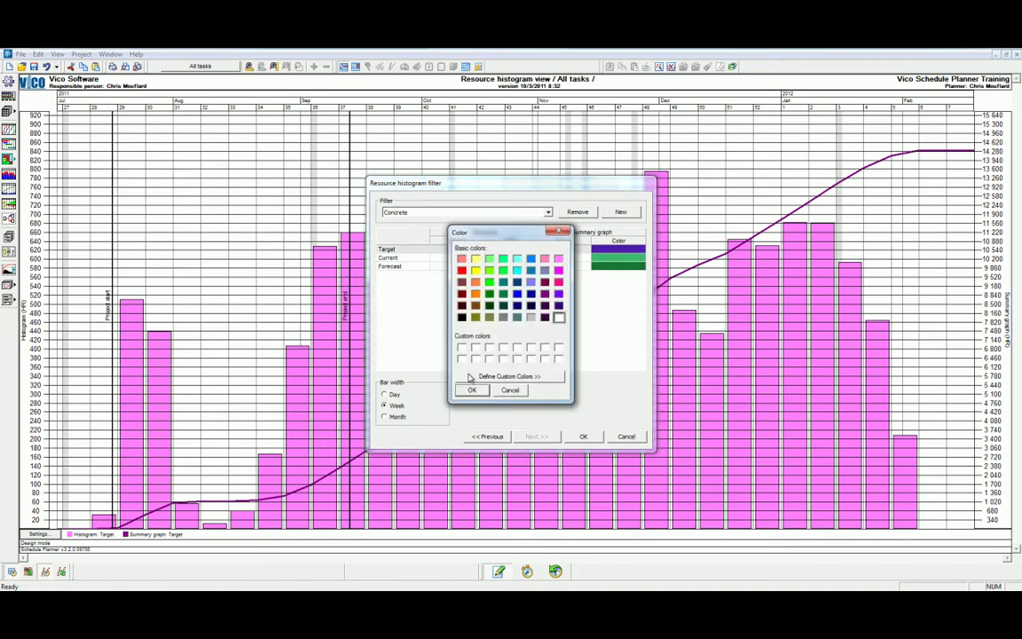
key("Escape")
left_click(572, 271)
left_click(462, 270)
left_click(472, 391)
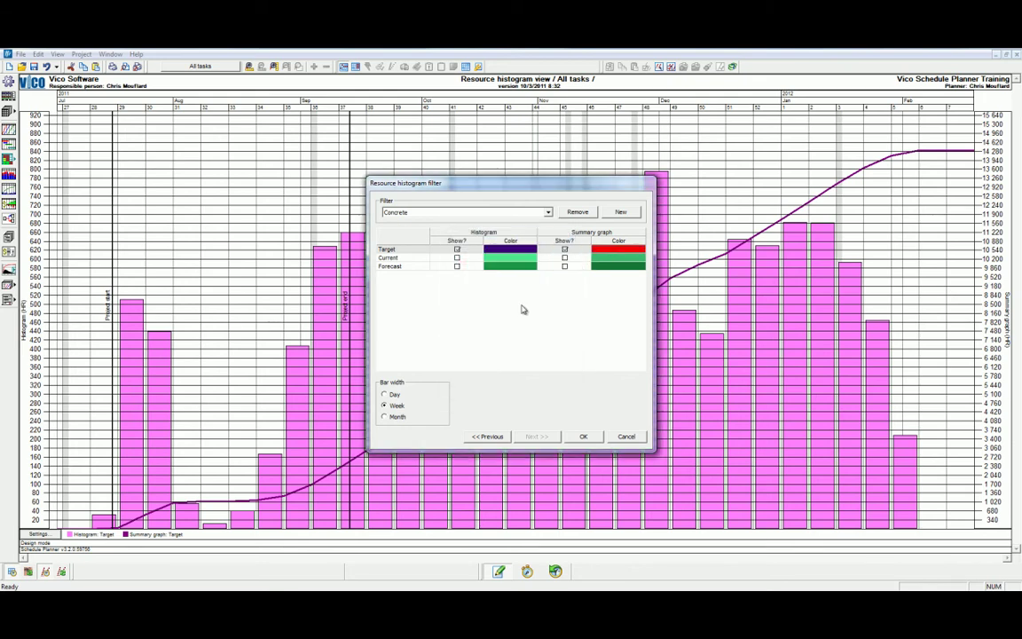
left_click(385, 393)
left_click(581, 436)
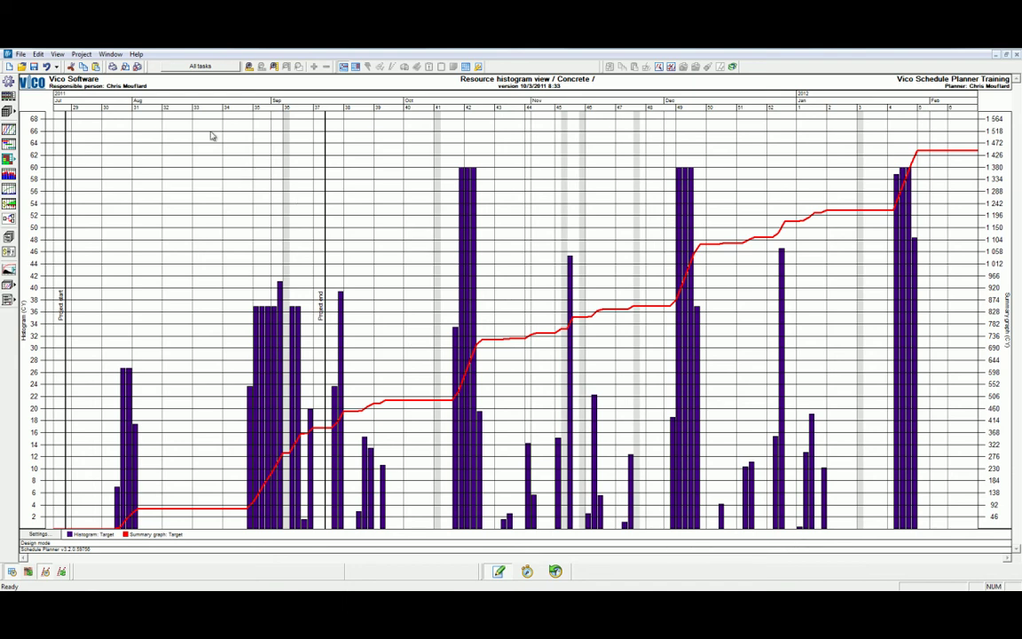
Restrict the Concrete histogram to the tasks of the "Substructure - SOG" location system
left_click(180, 66)
mouse_move(206, 128)
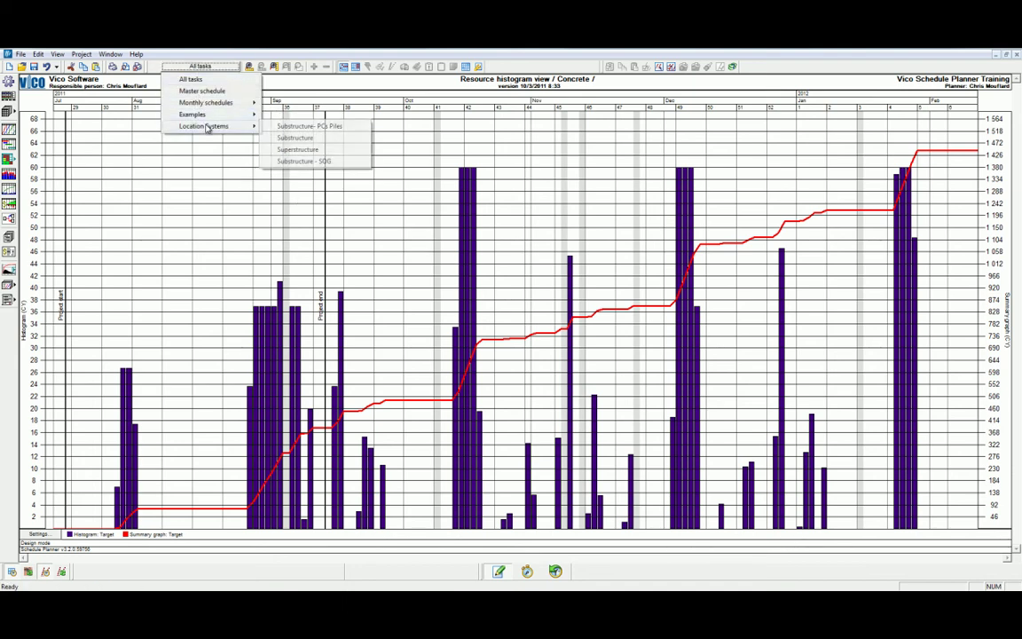
left_click(353, 161)
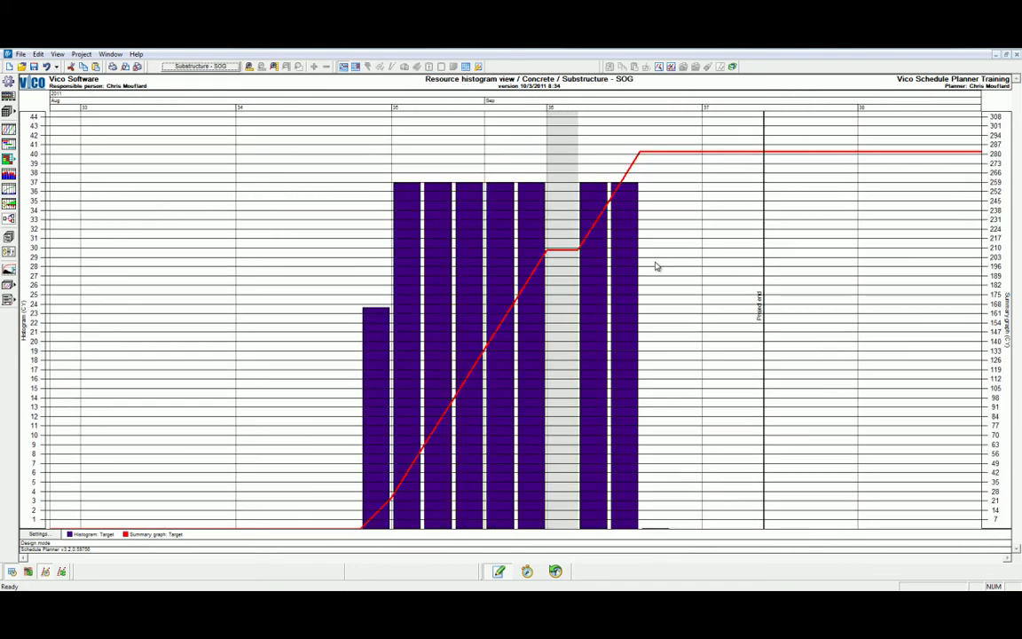